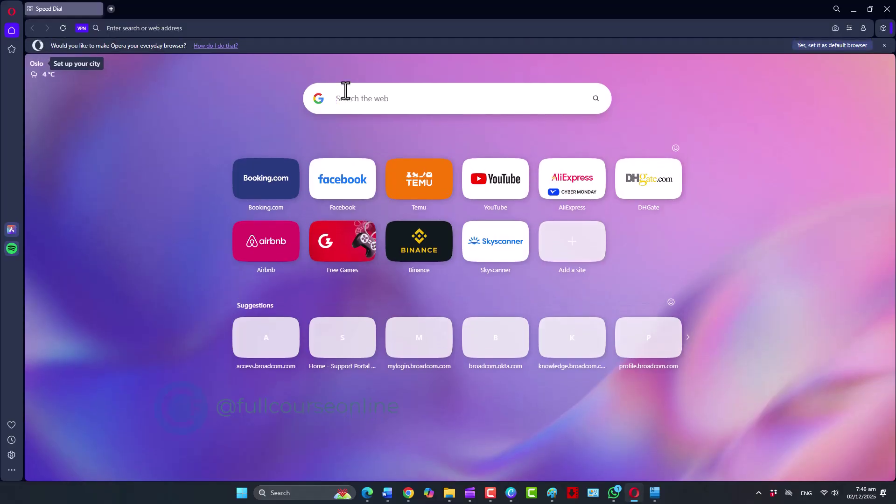
# Step: Replace the mistyped text in the Speed Dial search box with 'download vmware workstation'
pyautogui.write('de')
pyautogui.write('w')
pyautogui.hotkey('ctrl', 'a')
pyautogui.press('BackSpace')
pyautogui.write('download')
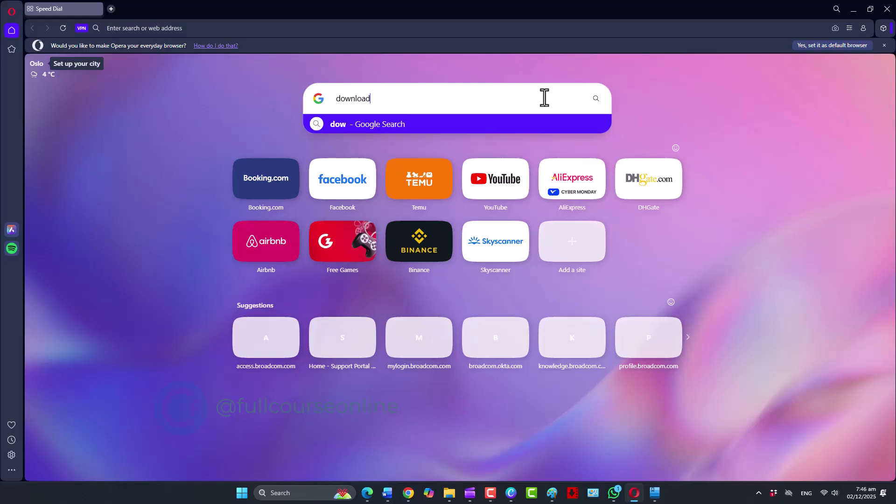
pyautogui.write(' vmware ')
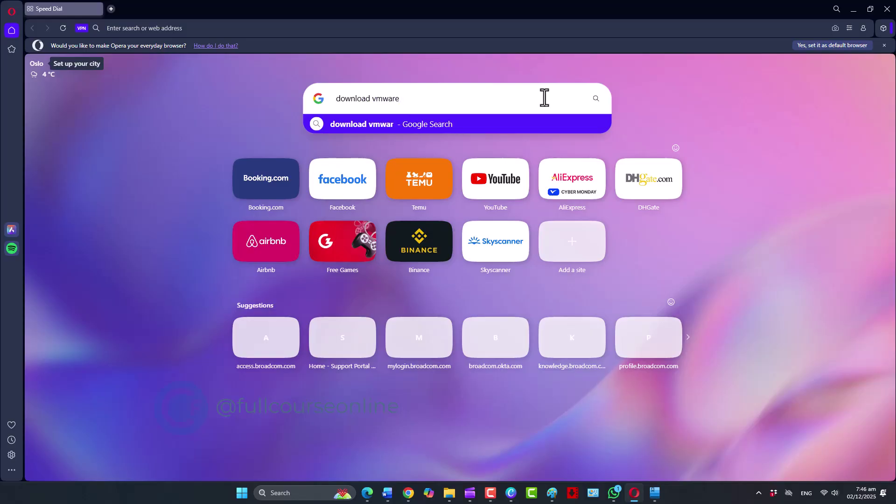
pyautogui.write('workstation')
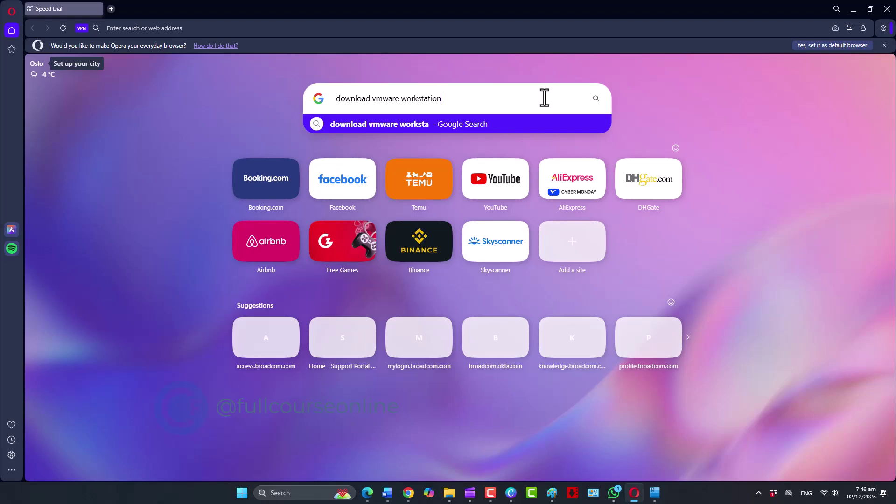
# Step: Search Google and open the vmware.com Fusion and Workstation result, scrolling to the product cards
pyautogui.press('Return')
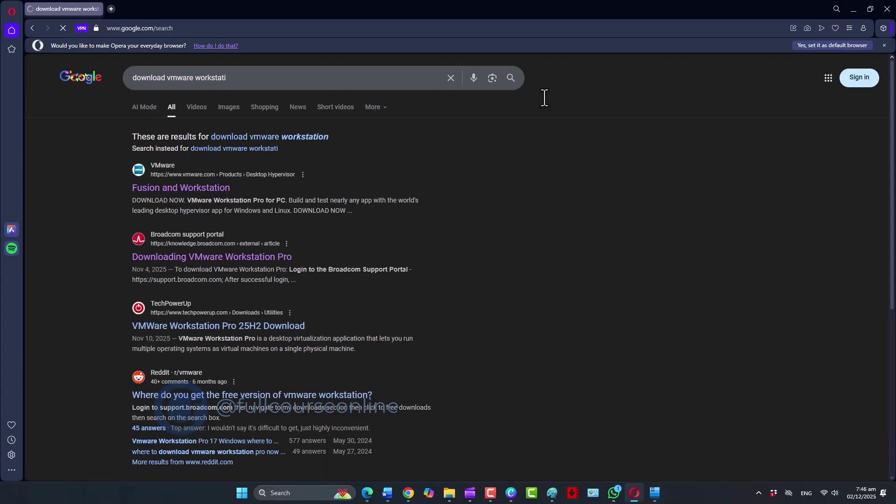
pyautogui.click(195, 189)
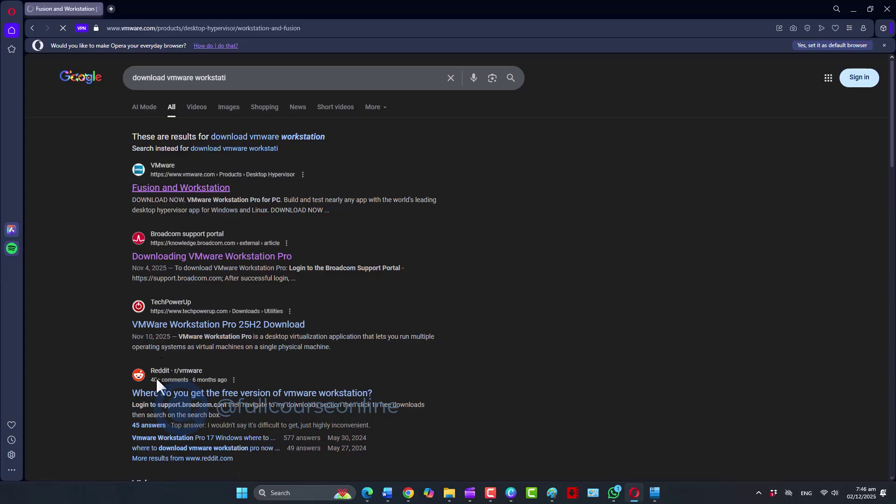
pyautogui.scroll(-5, 153, 400)
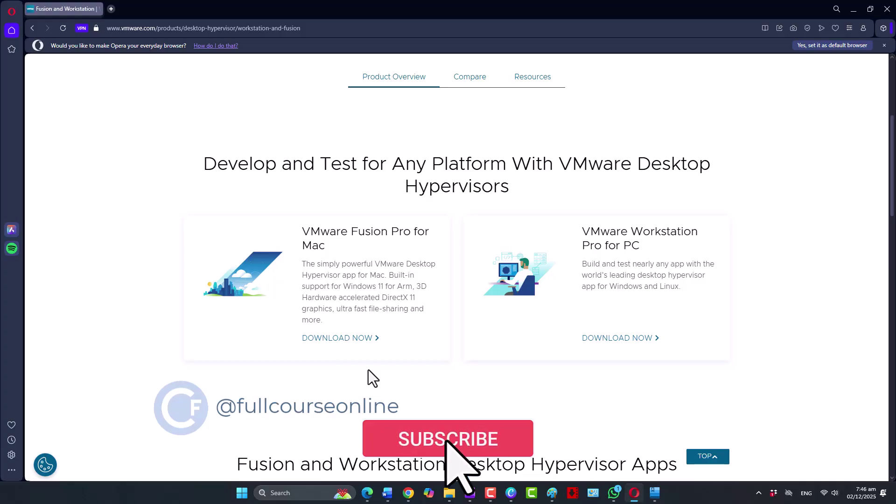
# Step: Choose DOWNLOAD NOW for Workstation Pro for PC, then pick REGISTER from the LOGIN menu
pyautogui.click(625, 339)
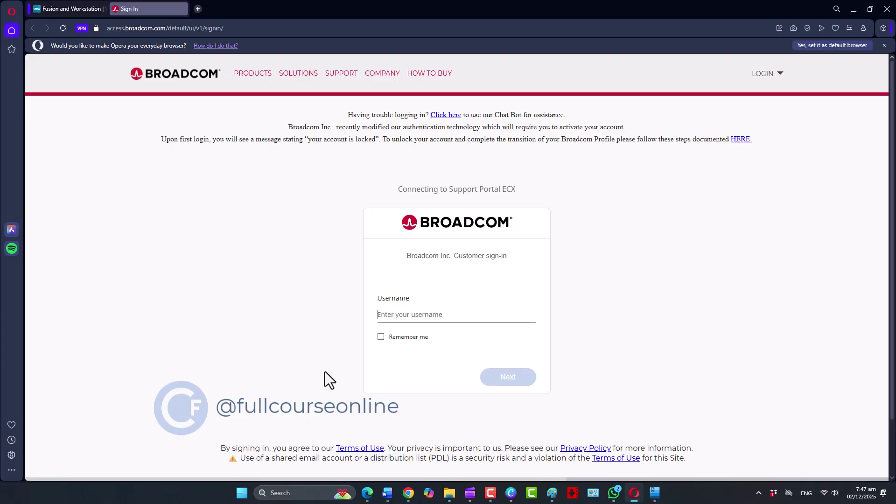
pyautogui.moveTo(776, 75)
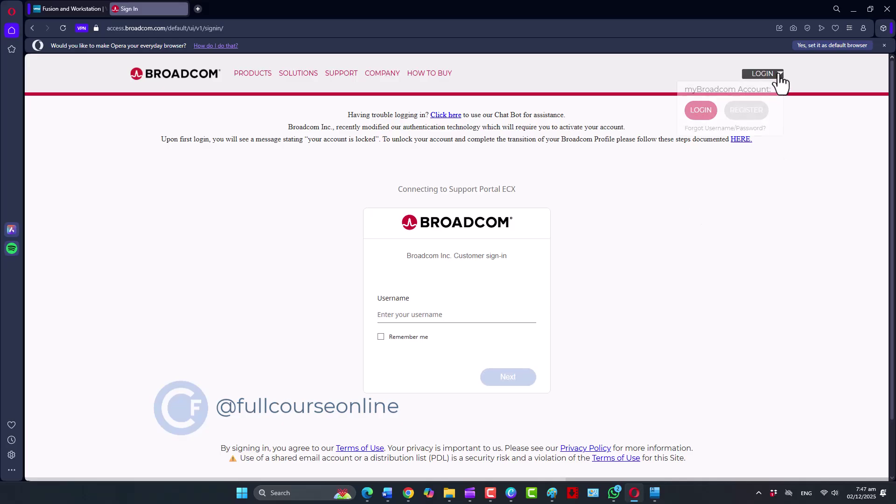
pyautogui.click(749, 115)
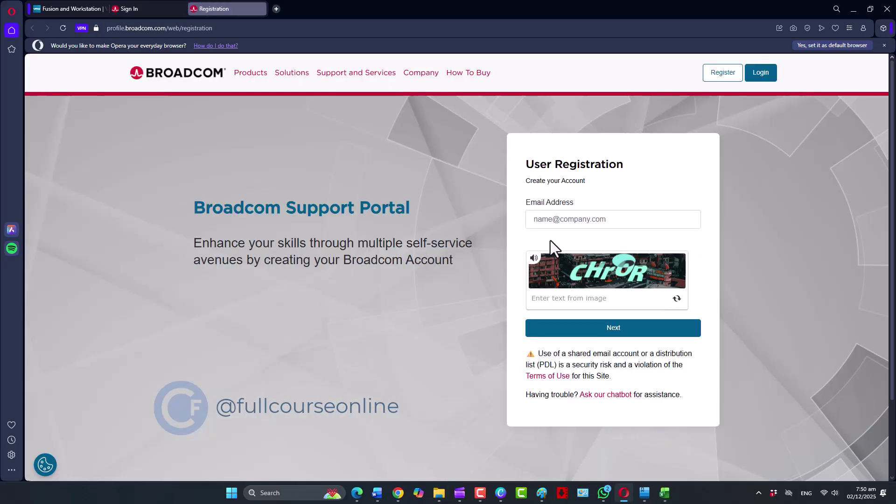
# Step: Enter the account e-mail address and the image CAPTCHA text, and submit them
pyautogui.click(567, 223)
pyautogui.hotkey('ctrl', 'v')
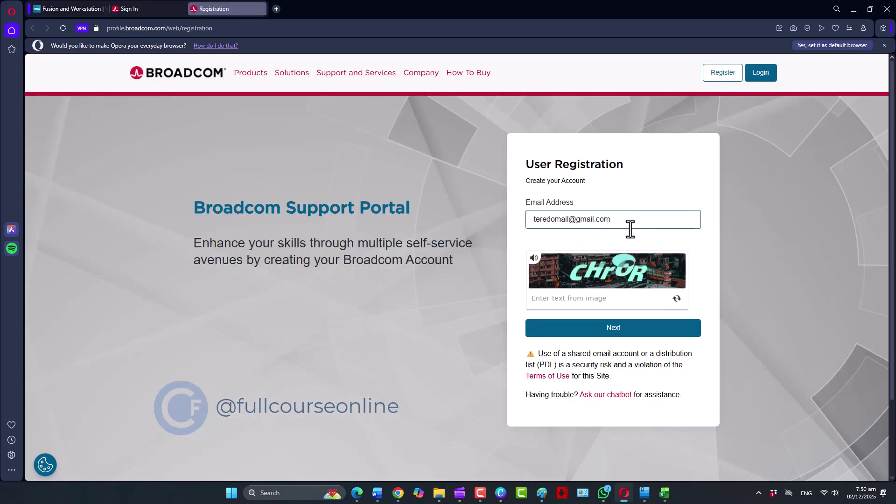
pyautogui.click(602, 299)
pyautogui.write('cH')
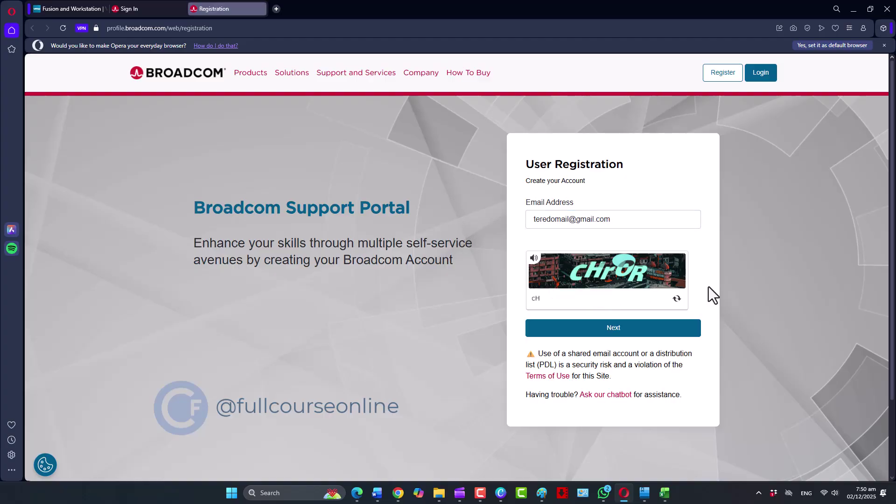
pyautogui.write('rOR')
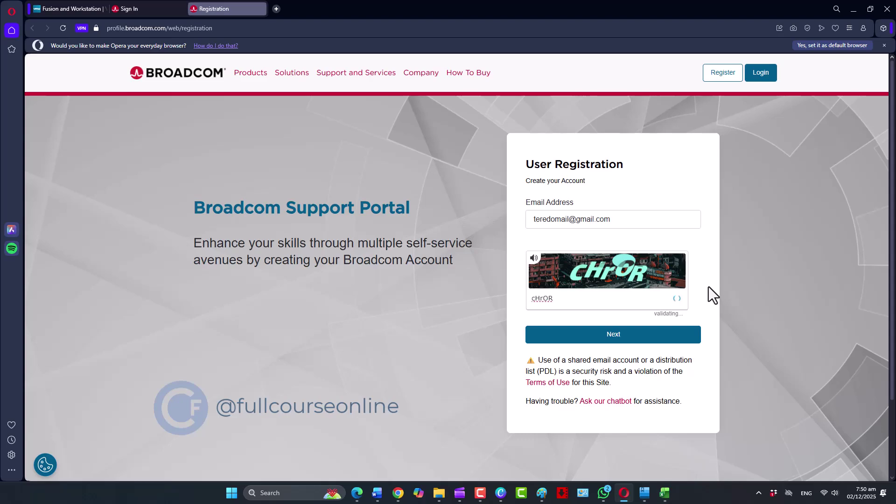
pyautogui.click(615, 341)
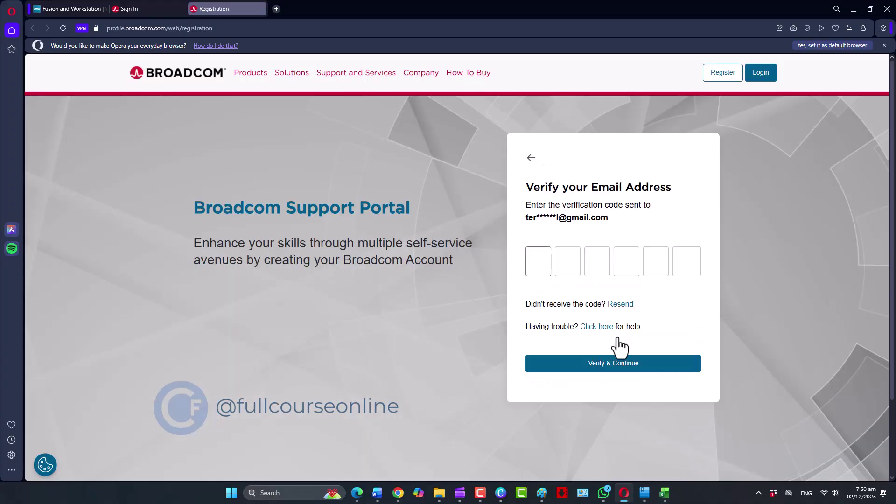
# Step: Enter the verification code from the Broadcom e-mail in the mailbox and continue
pyautogui.click(398, 492)
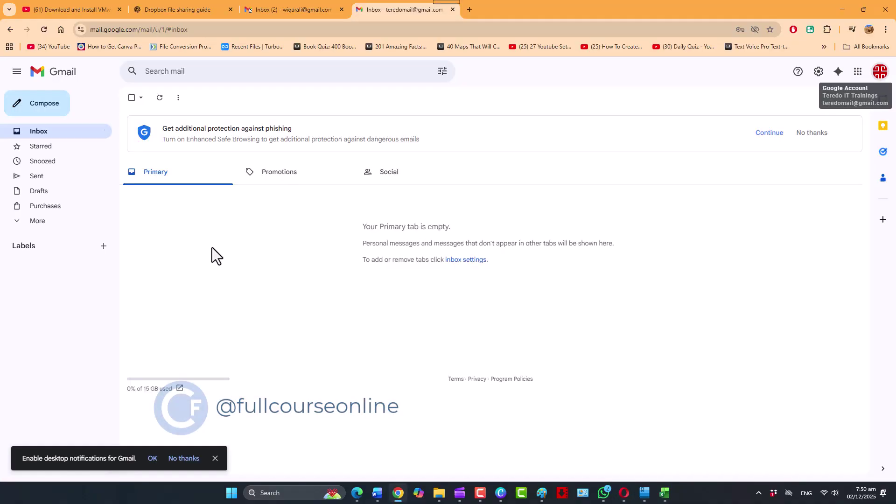
pyautogui.click(348, 196)
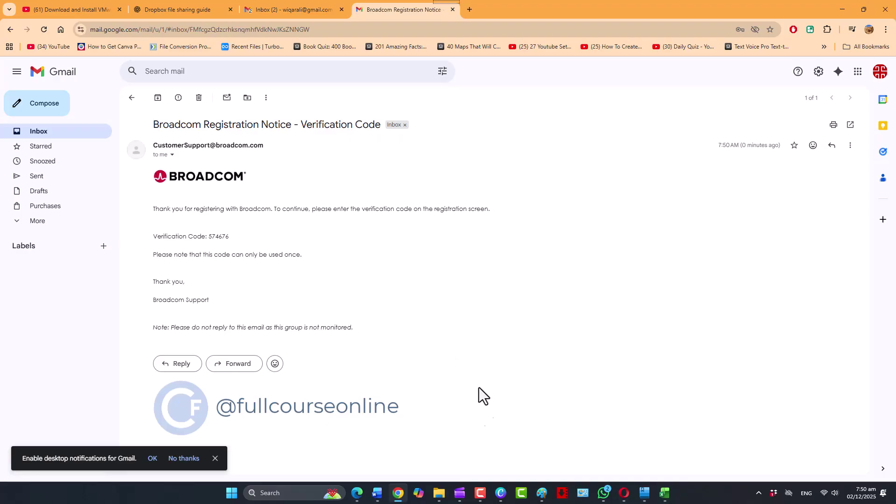
pyautogui.hotkey('alt', 'Tab')
pyautogui.click(601, 366)
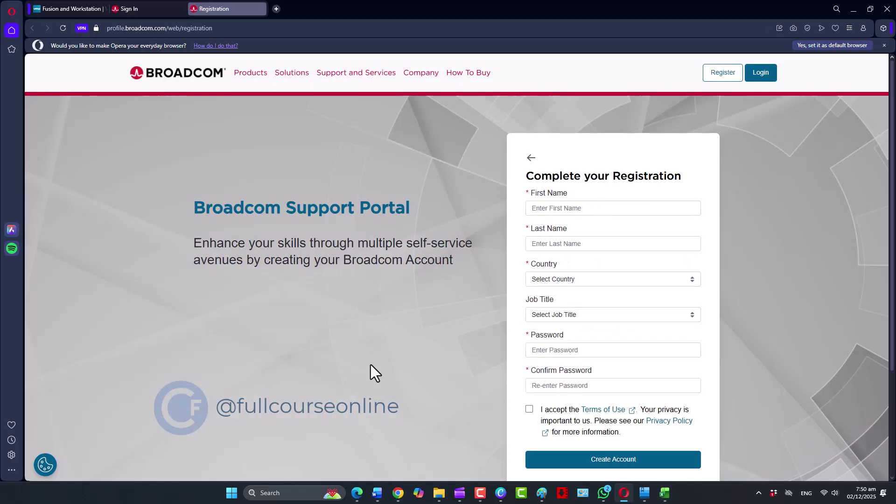
# Step: Fill in the first and last name, country United States and job title Other
pyautogui.click(645, 209)
pyautogui.write('Jason')
pyautogui.press('Tab')
pyautogui.write('Jason')
pyautogui.press('Tab')
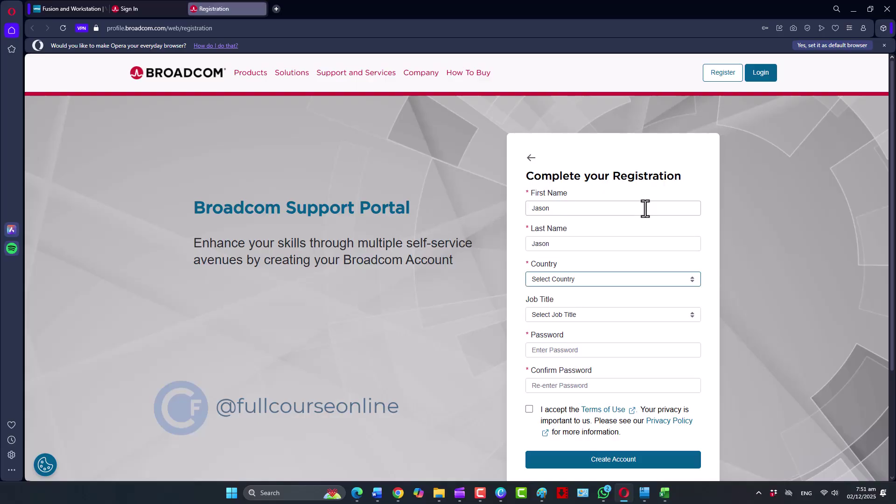
pyautogui.click(692, 279)
pyautogui.scroll(-20, 562, 253)
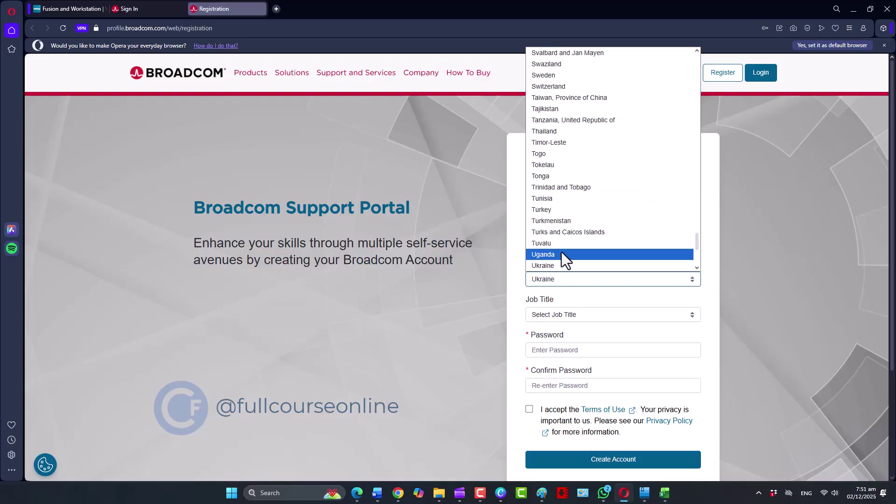
pyautogui.click(547, 206)
pyautogui.click(558, 308)
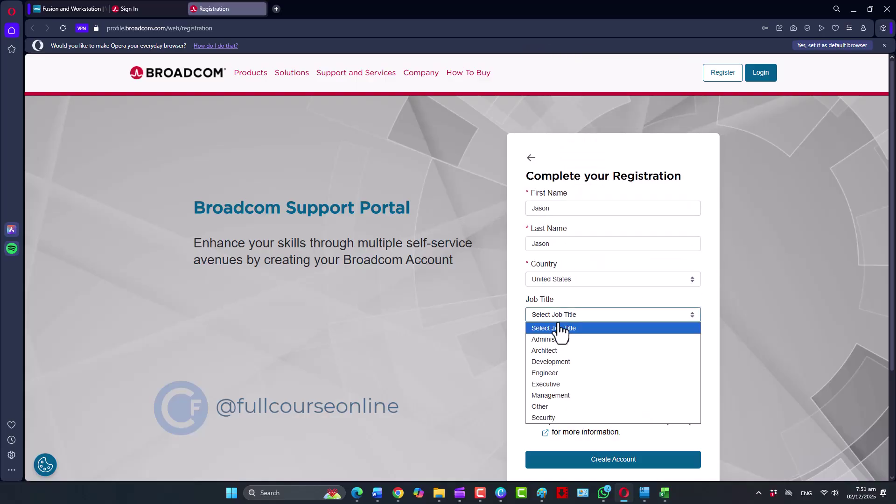
pyautogui.click(557, 404)
# Step: Enter and confirm the account password, accept the terms, and create the account
pyautogui.click(548, 350)
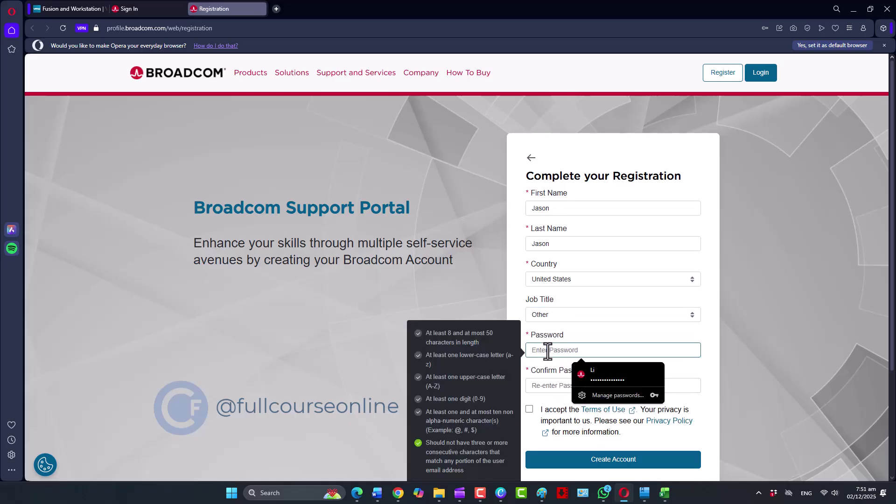
pyautogui.write('J')
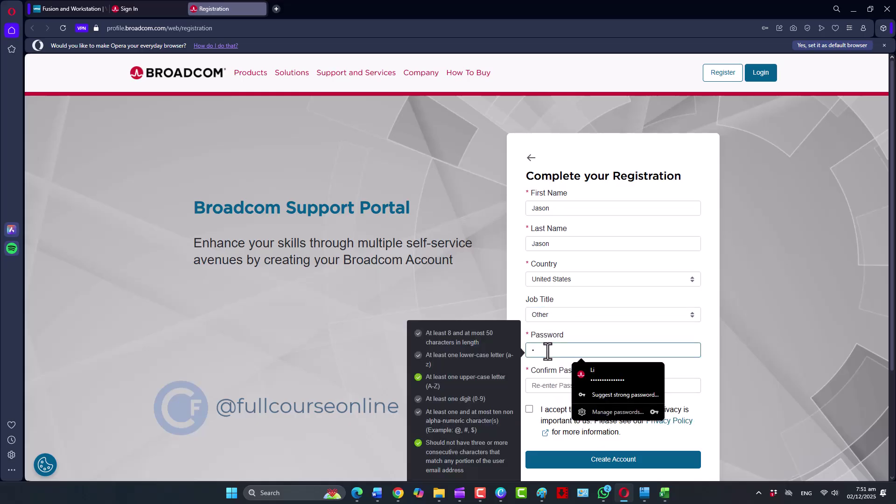
pyautogui.write('••••••••••••')
pyautogui.press('Tab')
pyautogui.write('•••••••••••••')
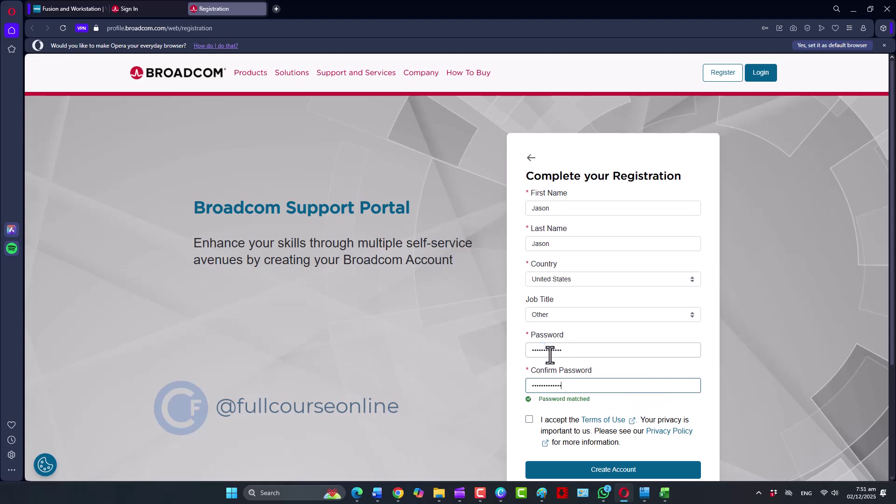
pyautogui.scroll(-1, 545, 400)
pyautogui.press('Tab')
pyautogui.press('space')
pyautogui.click(618, 426)
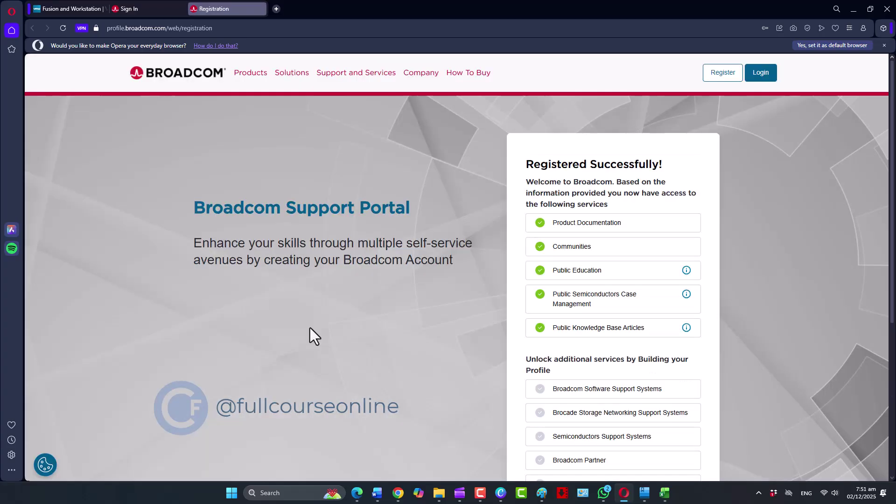
# Step: Skip profile building and sign in with the new account's username and saved password
pyautogui.scroll(-4, 310, 328)
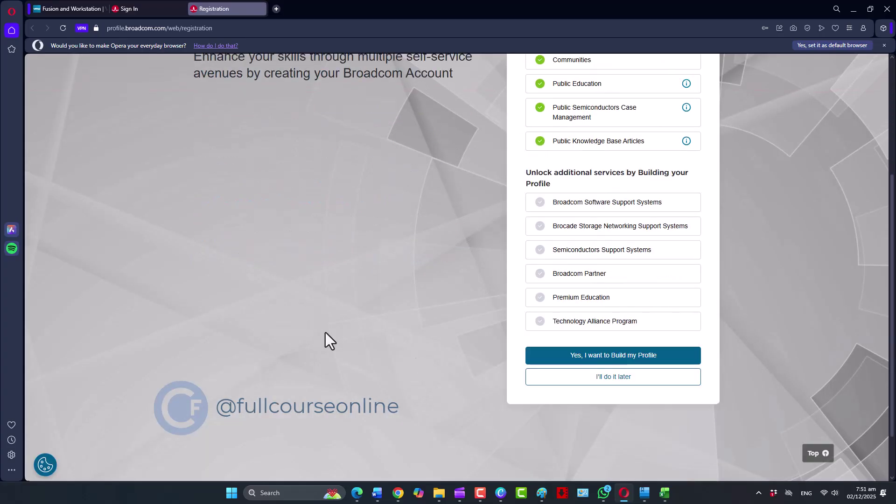
pyautogui.click(611, 377)
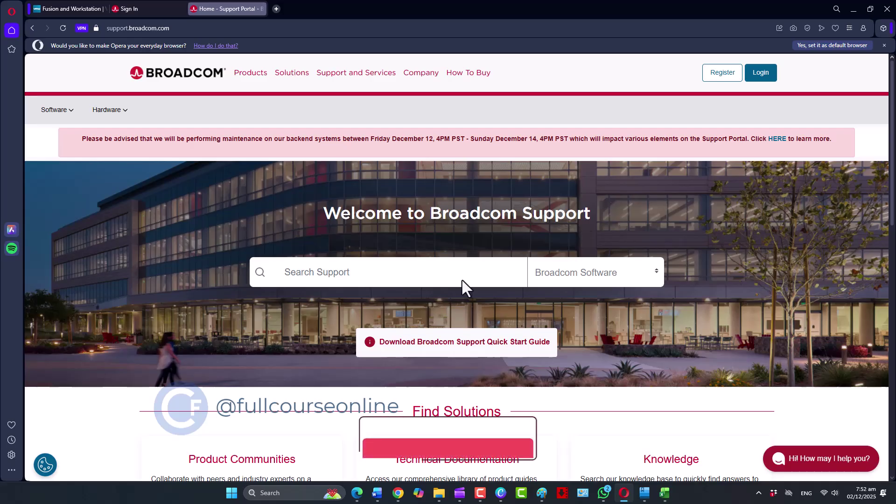
pyautogui.click(768, 75)
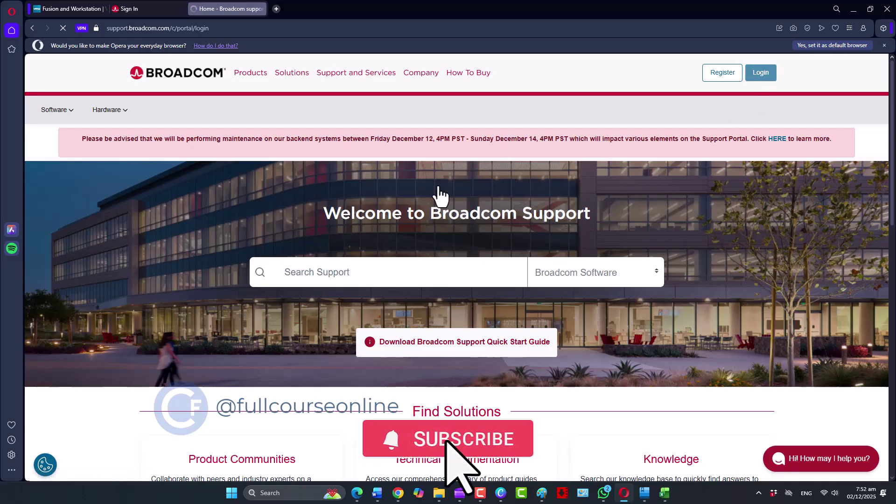
pyautogui.press('Return')
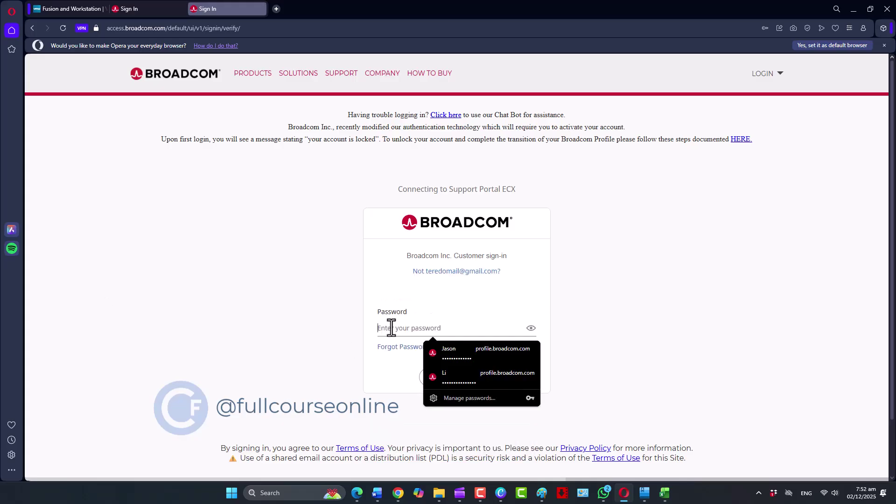
pyautogui.click(451, 349)
pyautogui.press('Return')
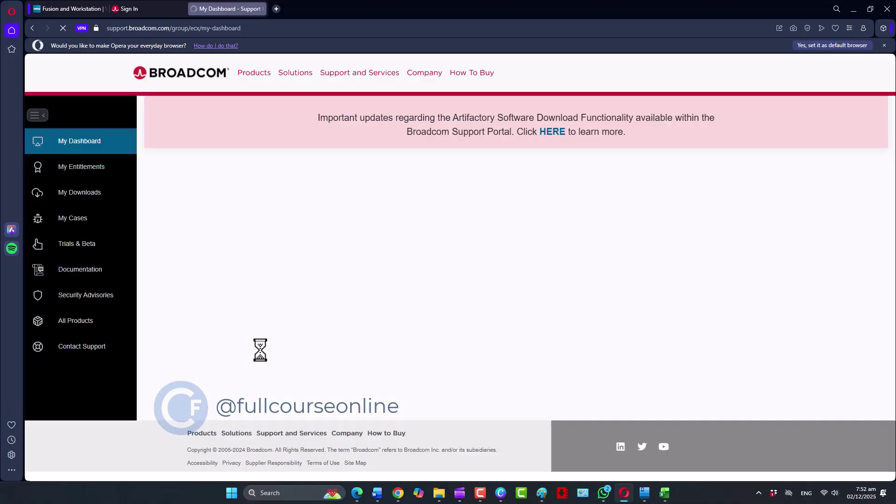
pyautogui.click(184, 197)
# Step: Go from My Downloads to the free downloads list and open VMware Workstation Pro
pyautogui.click(82, 194)
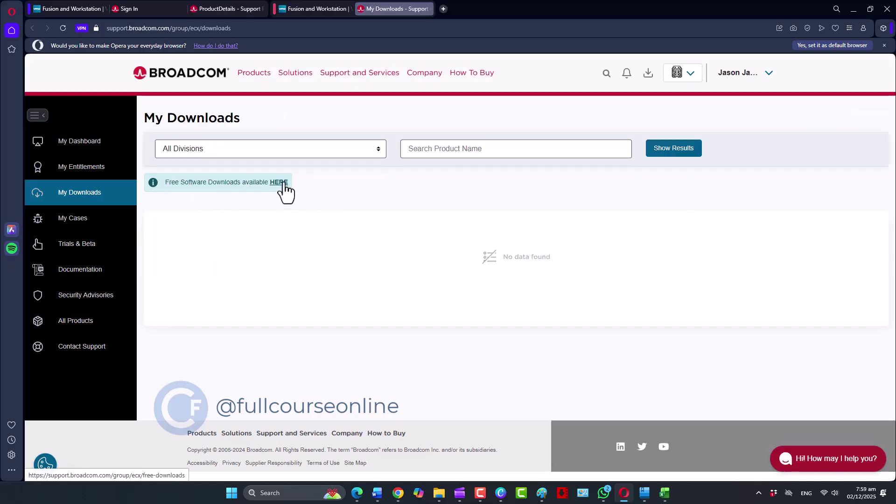
pyautogui.click(284, 183)
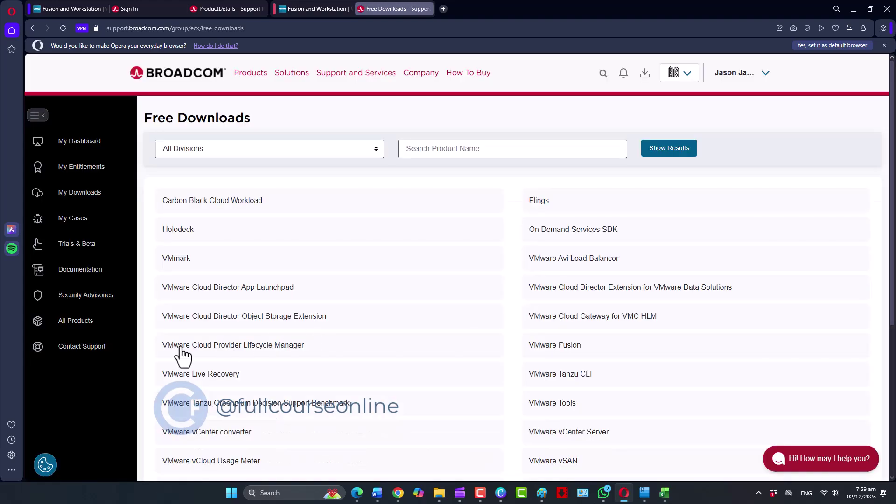
pyautogui.scroll(-2, 152, 422)
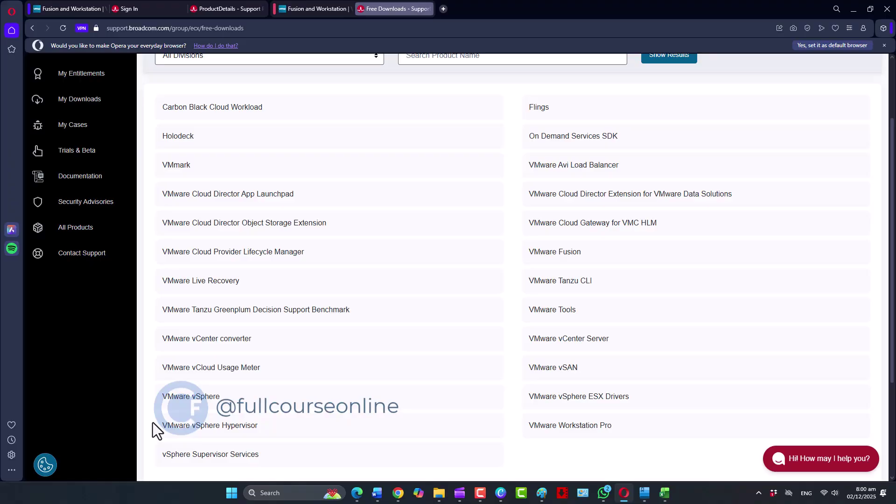
pyautogui.click(531, 426)
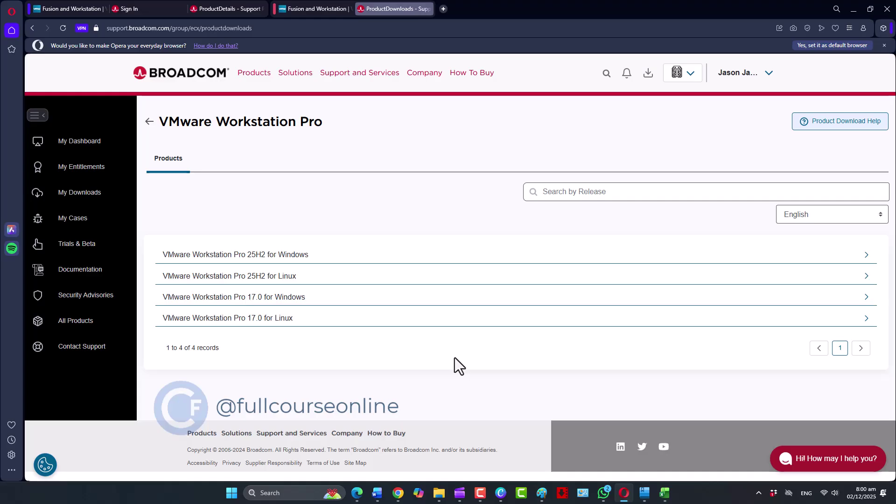
# Step: Open the 25H2 for Windows release files, review the English EULA, and agree to the Terms and Conditions
pyautogui.click(226, 259)
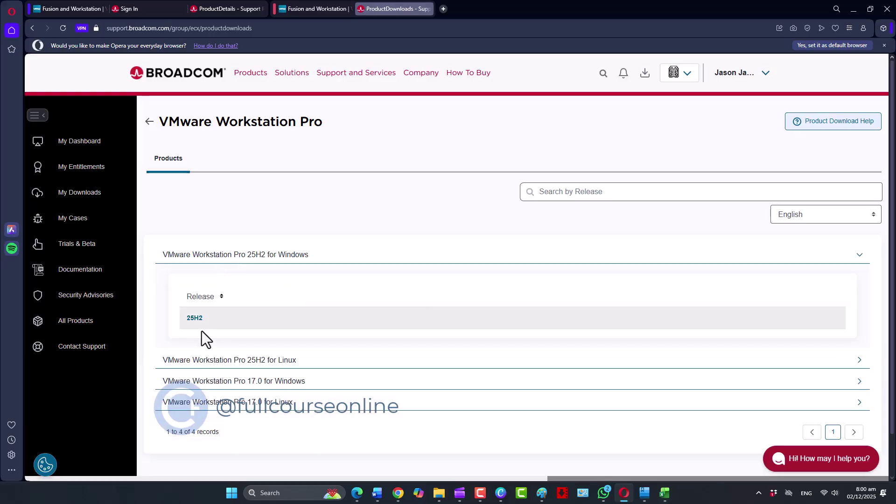
pyautogui.click(195, 323)
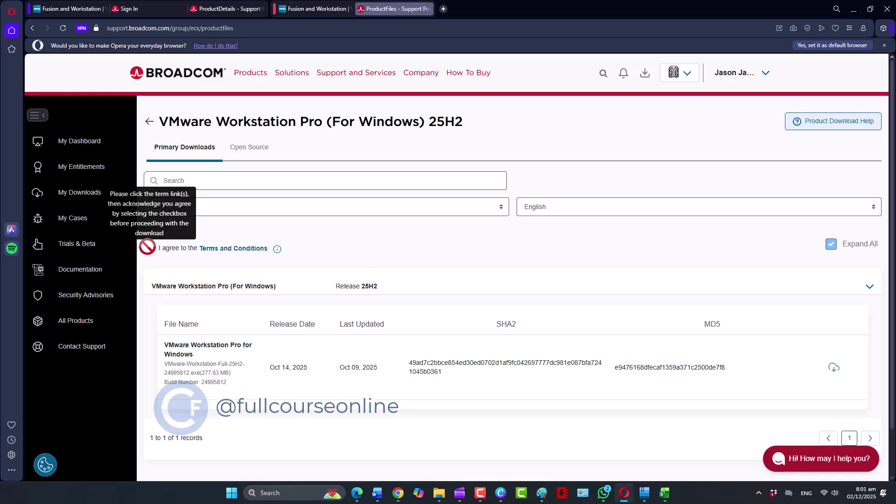
pyautogui.click(233, 248)
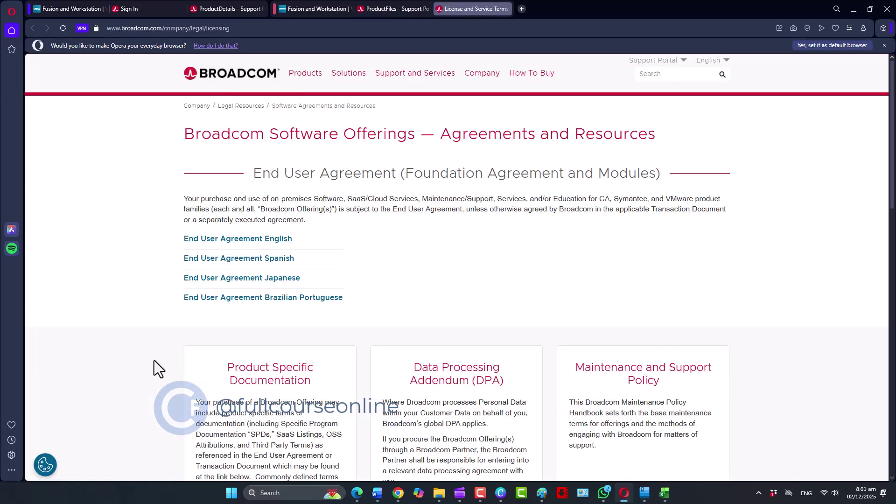
pyautogui.click(245, 242)
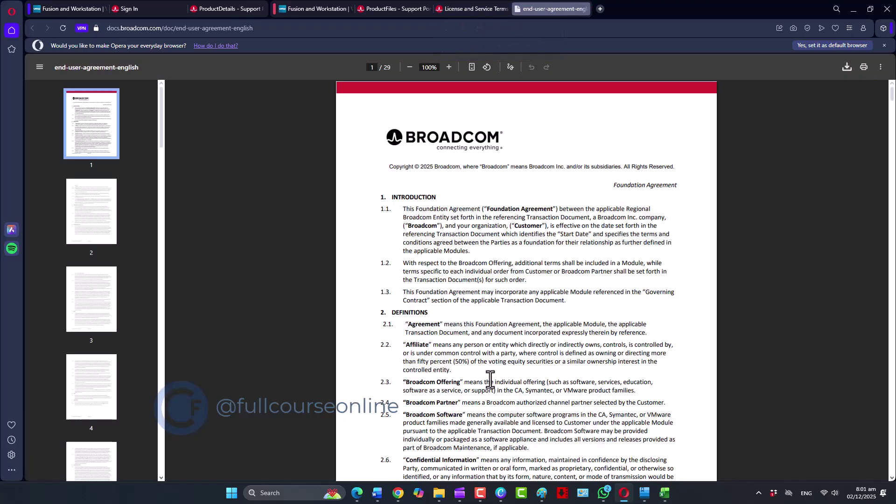
pyautogui.scroll(-8, 490, 379)
pyautogui.scroll(-6, 490, 379)
pyautogui.click(394, 8)
pyautogui.click(147, 247)
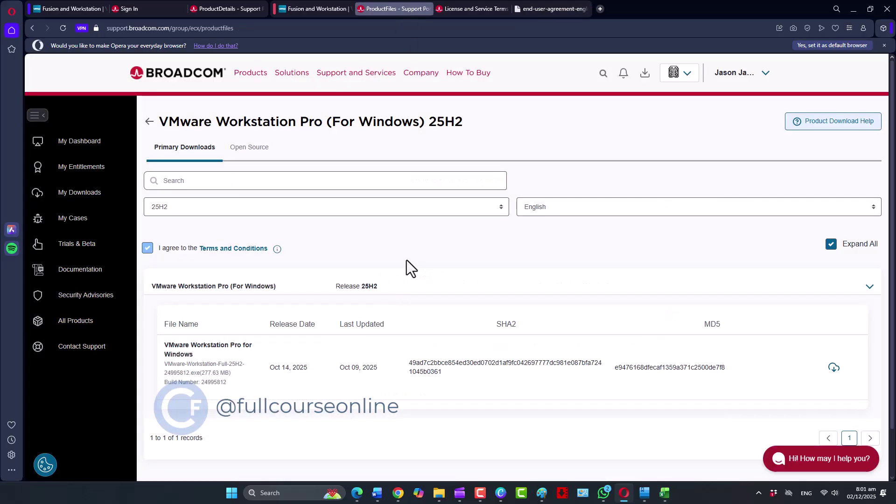
# Step: Download the 25H2 Windows installer, submitting the trade compliance form, then retry the download
pyautogui.click(835, 369)
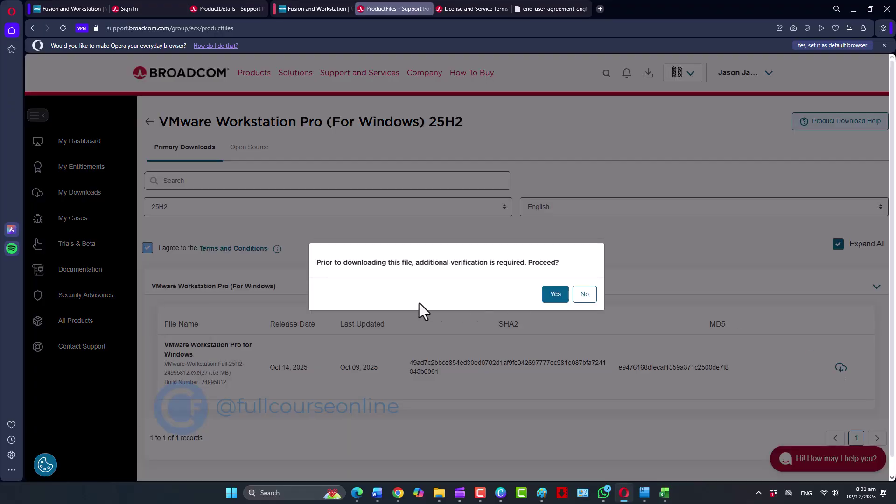
pyautogui.click(540, 300)
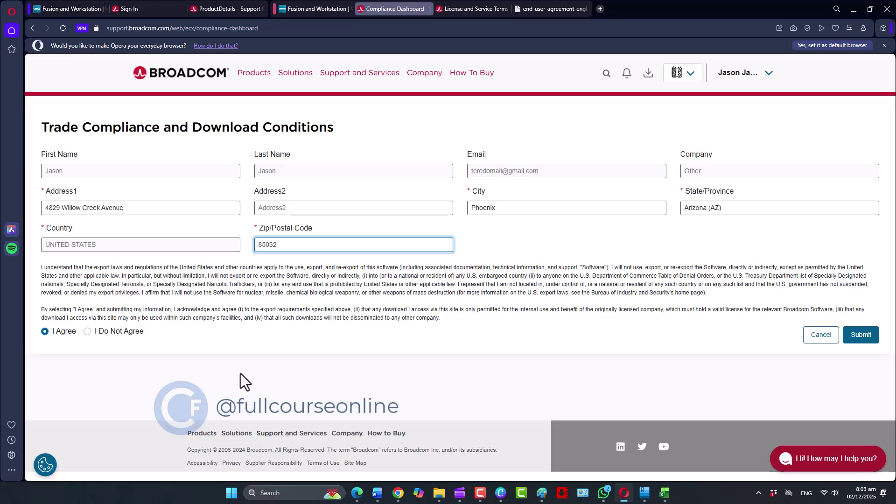
pyautogui.click(850, 339)
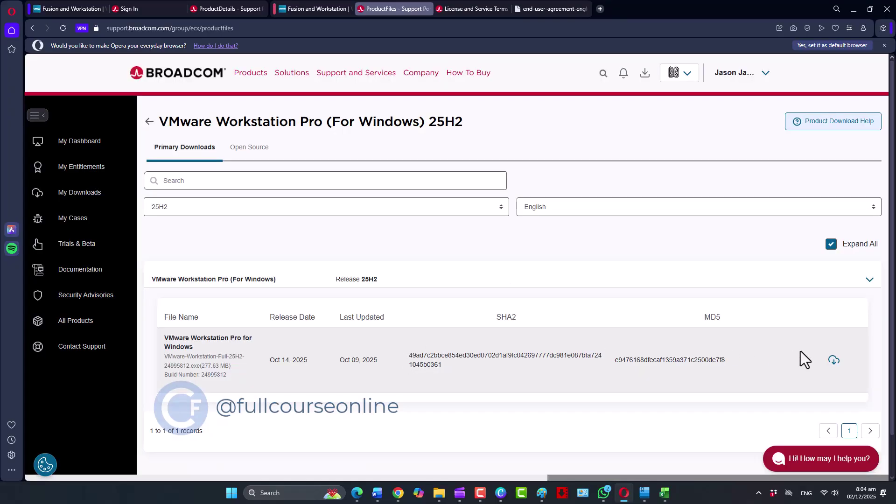
pyautogui.click(834, 362)
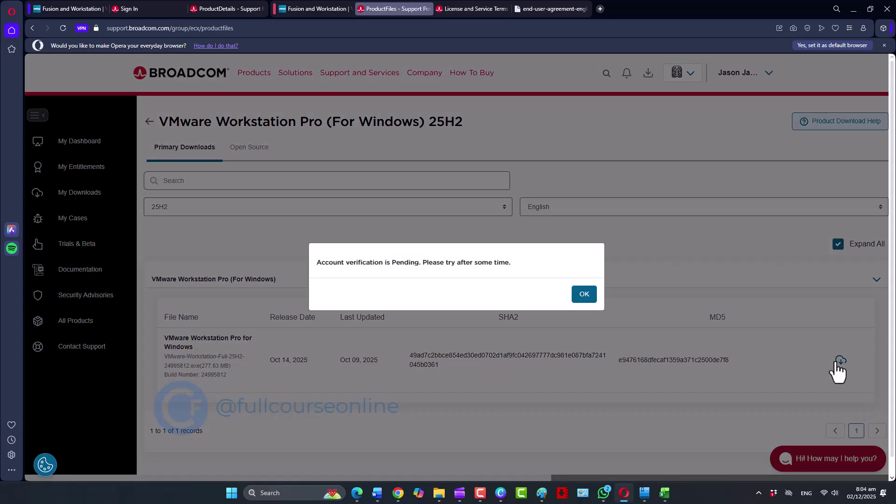
# Step: Dismiss the pending-verification message and run VMware-workstation-full-17.6.2-24409262.exe from Downloads
pyautogui.click(585, 295)
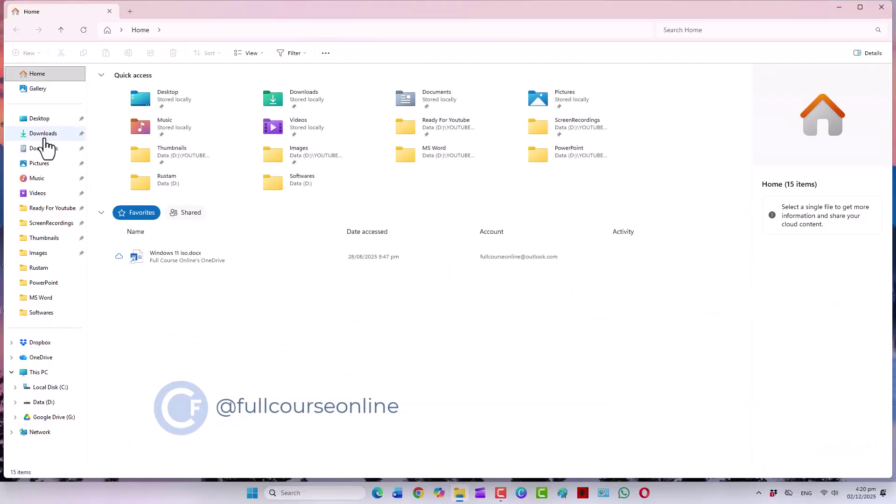
pyautogui.click(45, 139)
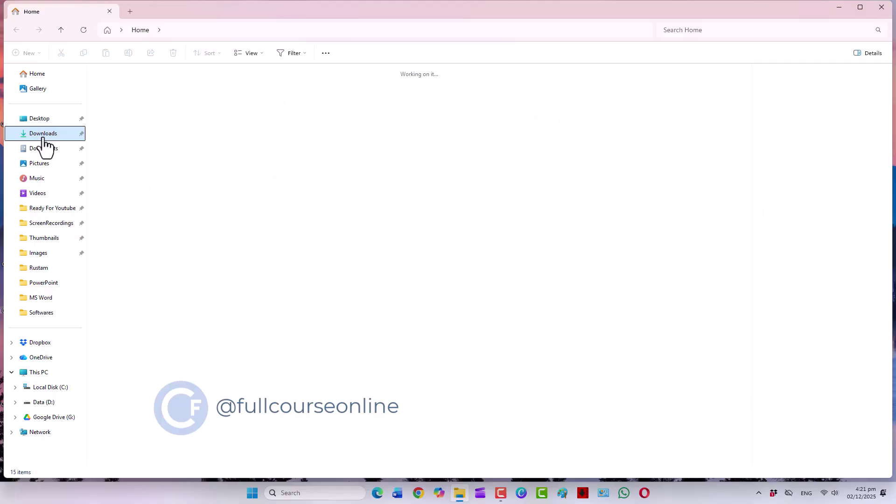
pyautogui.click(136, 123)
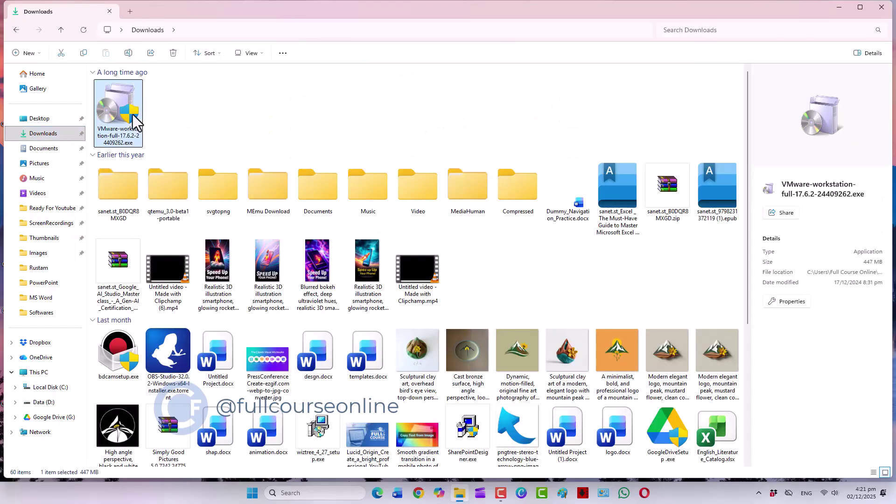
pyautogui.doubleClick(135, 123)
pyautogui.click(839, 7)
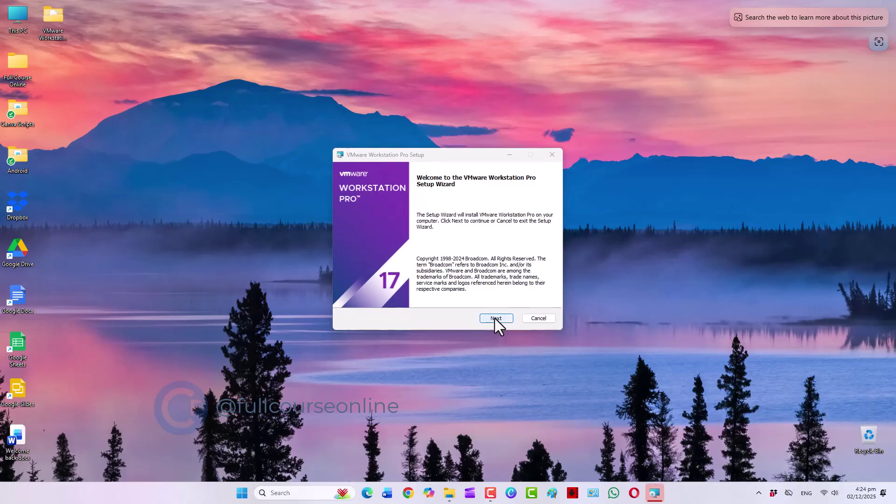
# Step: Accept the license agreement and keep the default install folder
pyautogui.click(496, 318)
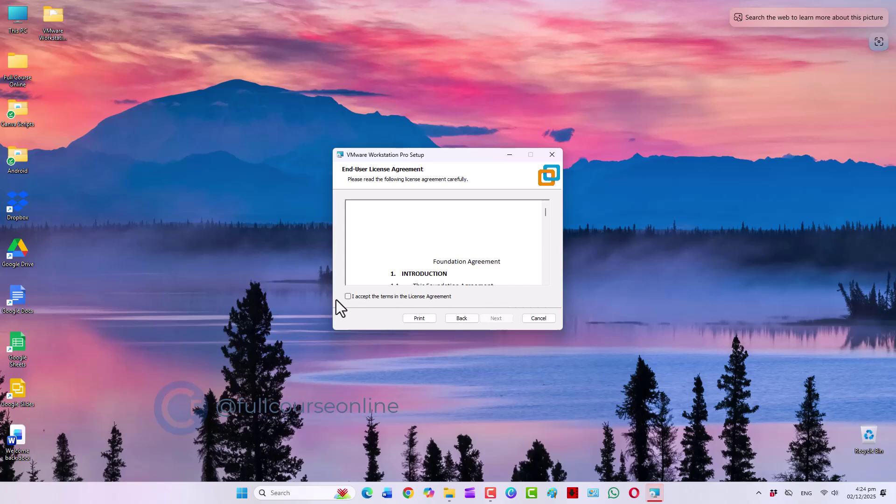
pyautogui.click(349, 298)
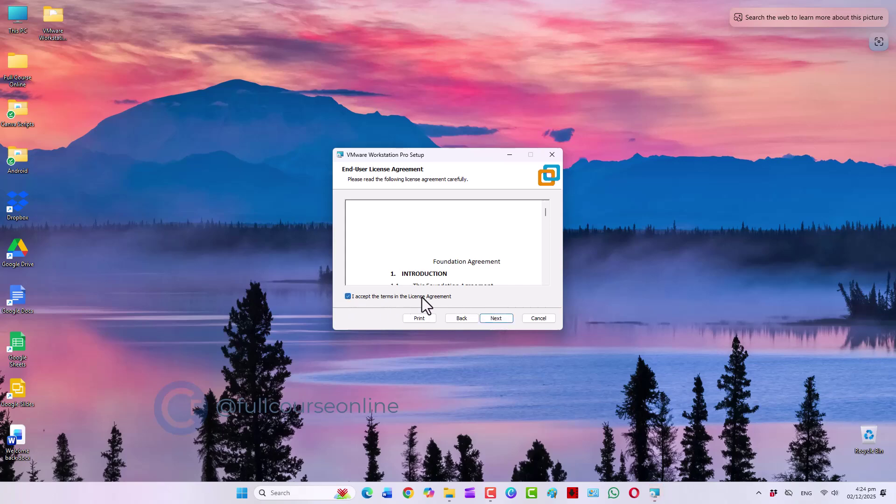
pyautogui.click(490, 318)
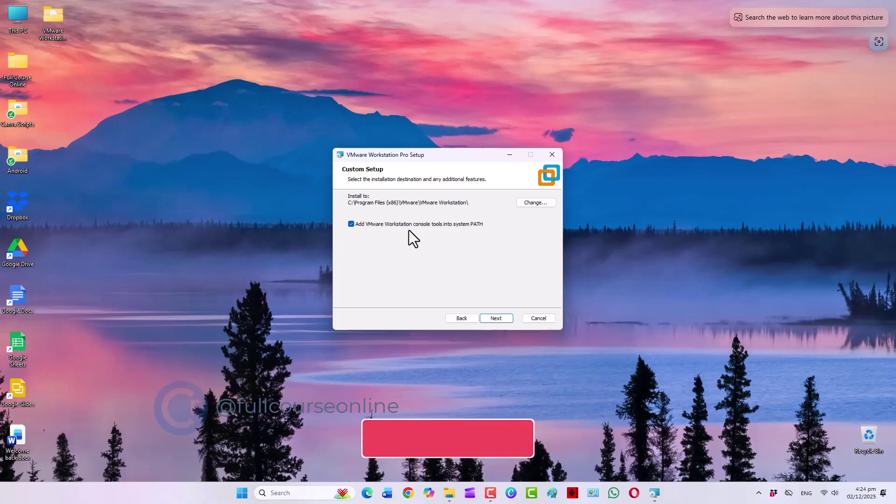
pyautogui.click(496, 318)
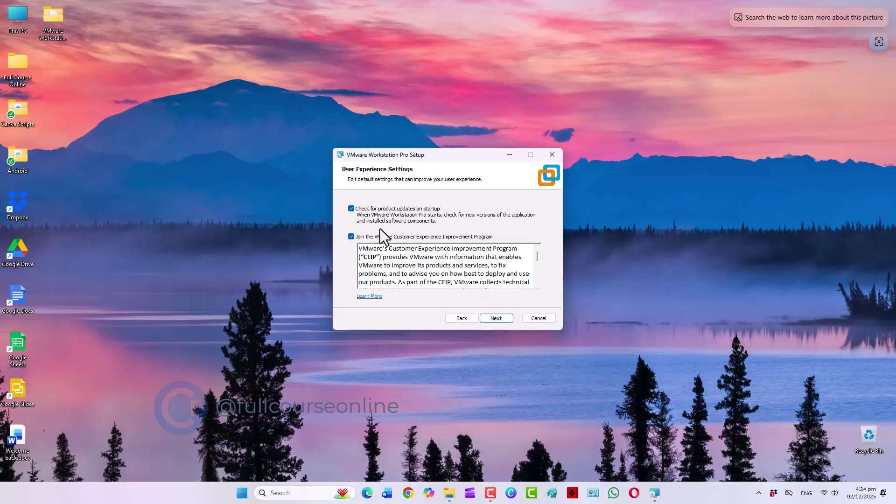
# Step: Turn off update checks and CEIP, keep both shortcuts, and start the installation
pyautogui.click(351, 209)
pyautogui.click(351, 236)
pyautogui.click(491, 318)
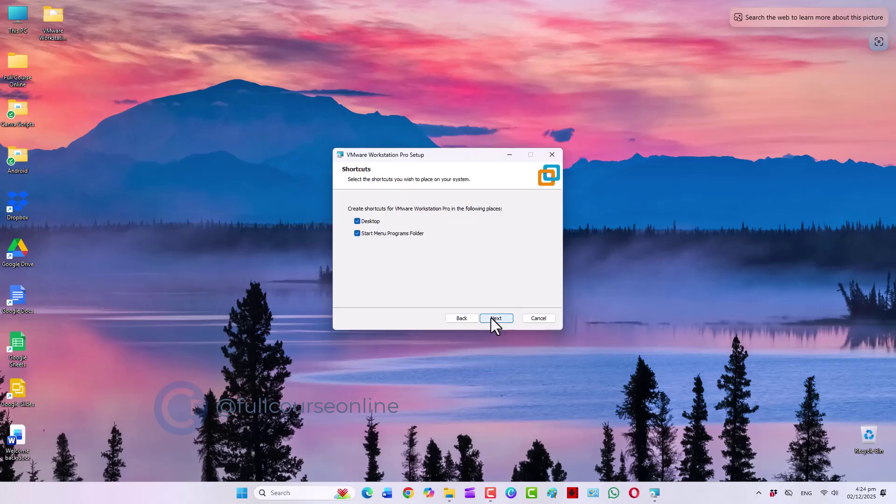
pyautogui.click(491, 318)
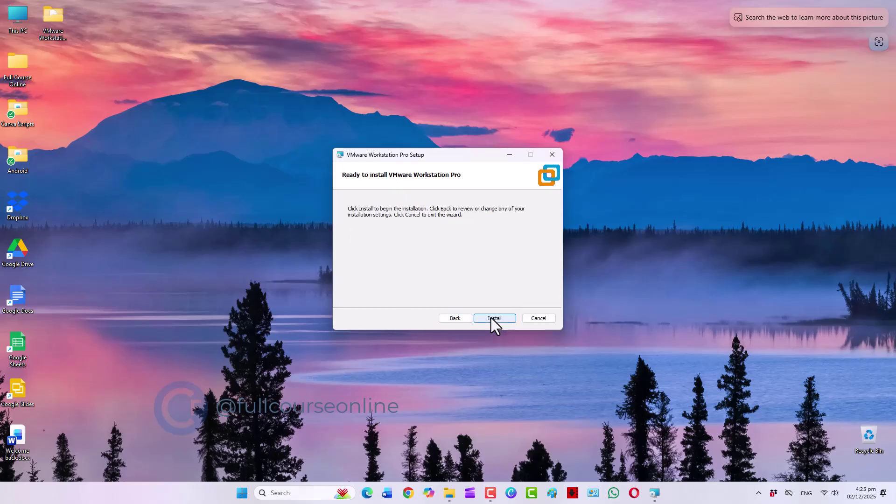
pyautogui.click(491, 318)
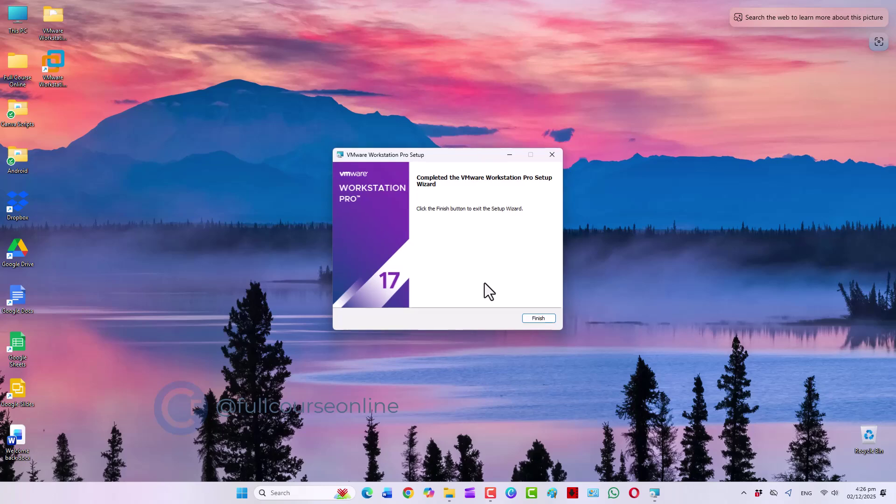
# Step: Finish setup, launch Workstation Pro 17 from its desktop shortcut, and browse its menus
pyautogui.click(530, 316)
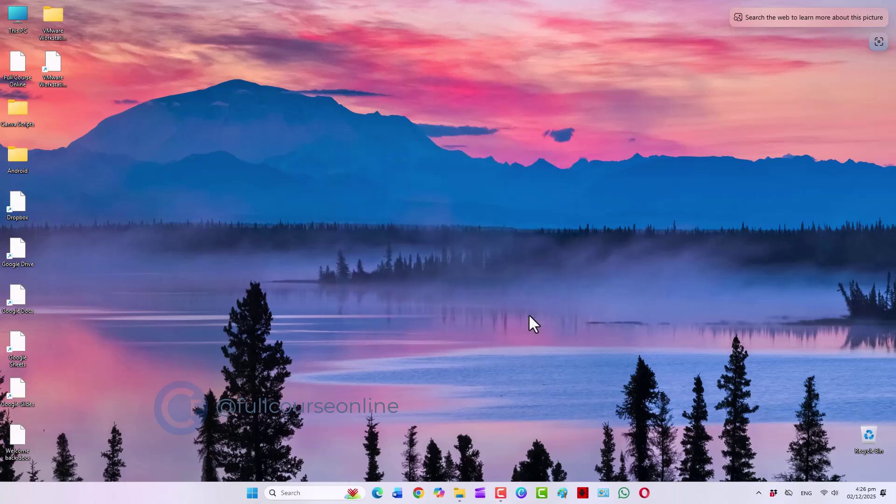
pyautogui.doubleClick(54, 65)
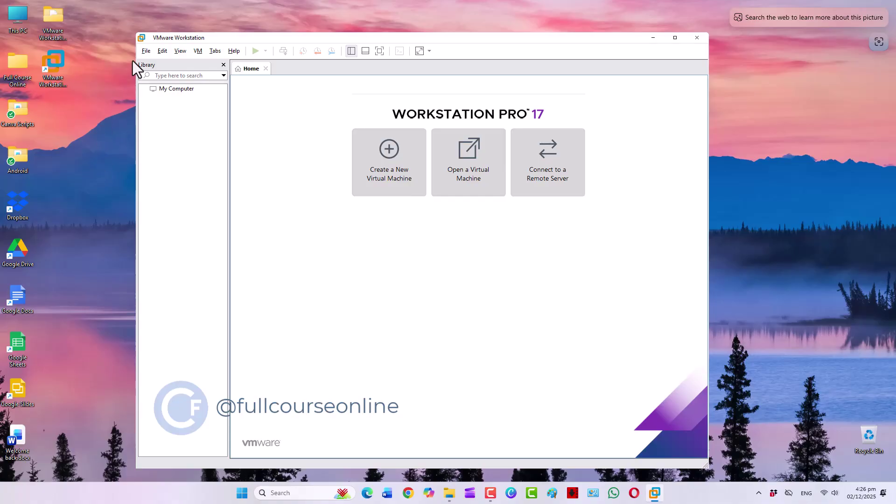
pyautogui.click(146, 51)
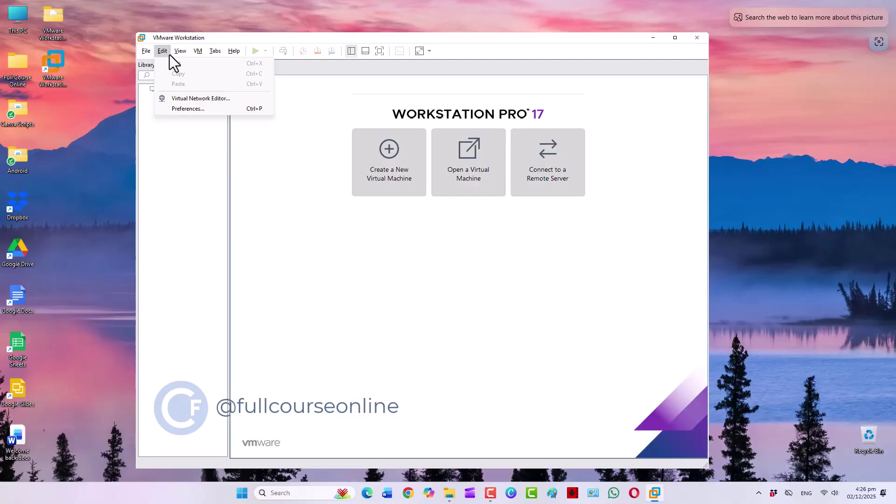
pyautogui.moveTo(177, 55)
pyautogui.moveTo(237, 51)
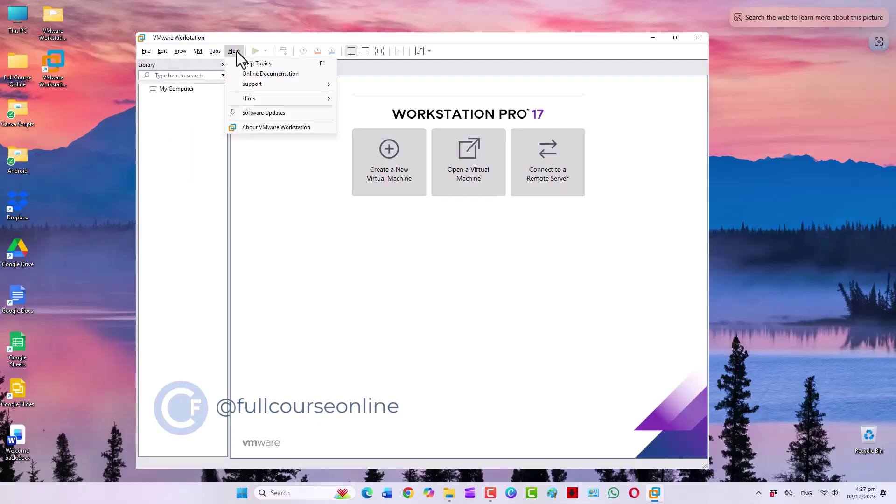
pyautogui.press('Escape')
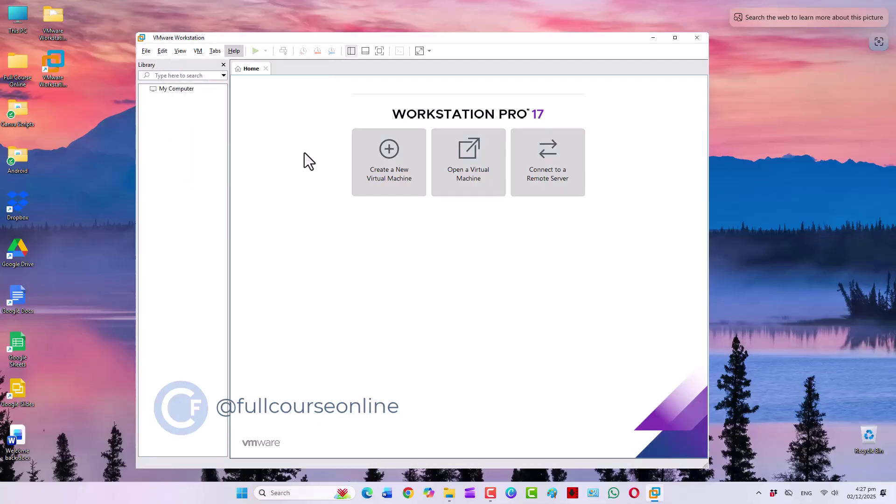